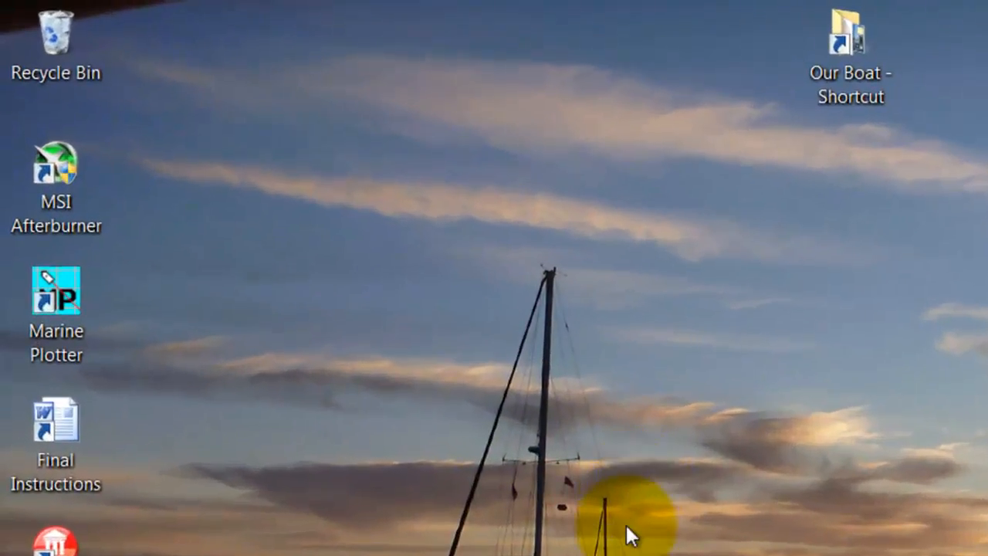
# Launch Marine Plotter and decline to select the ENC ROOT folder.
pyautogui.click(60, 247)
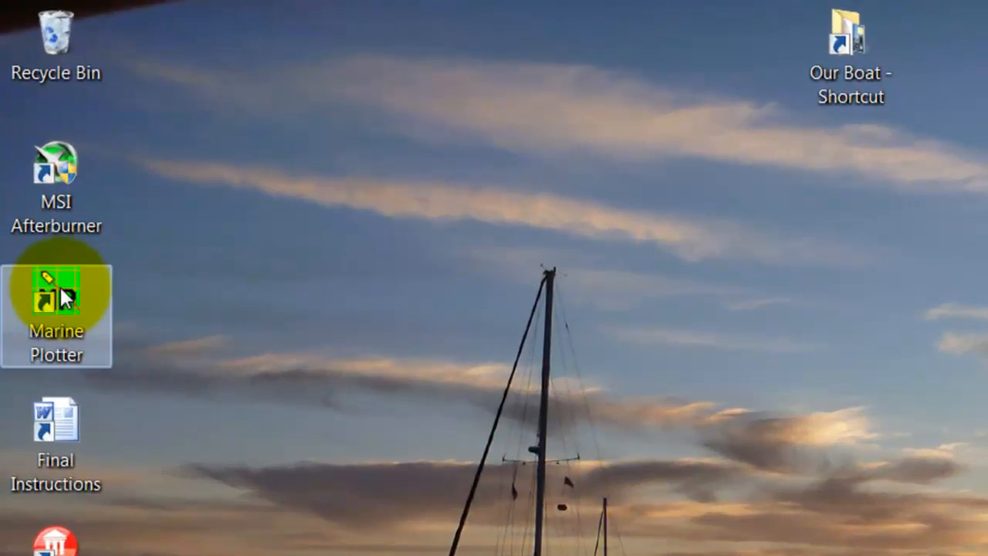
pyautogui.doubleClick(61, 287)
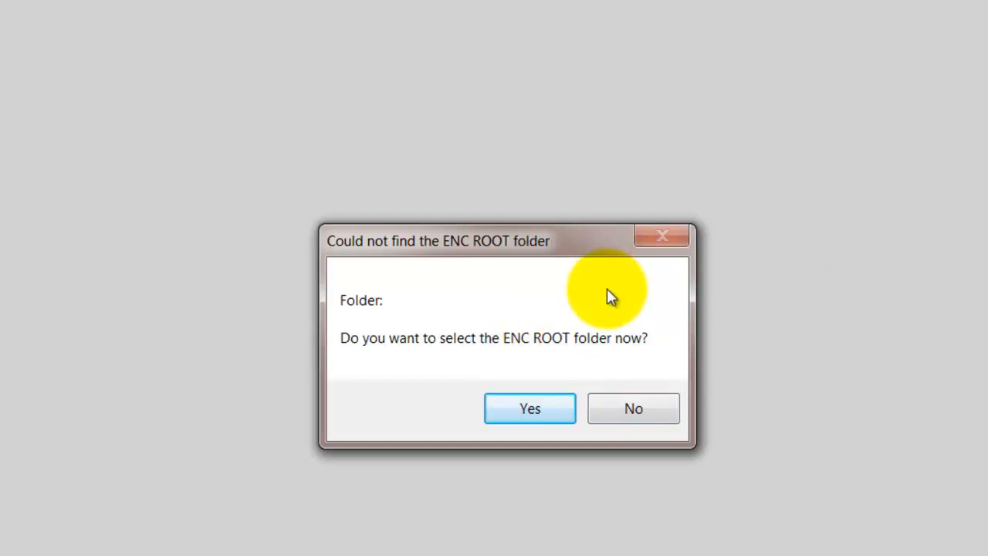
pyautogui.click(667, 410)
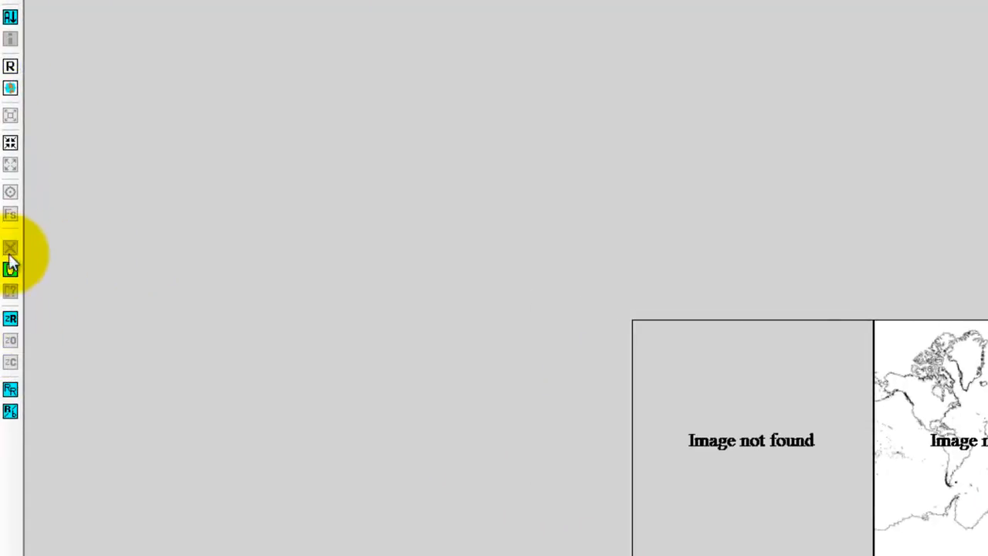
# Zoom by rectangle from the world chart to Baja California's northwest coast and disable the zoom-rectangle mode.
pyautogui.click(10, 319)
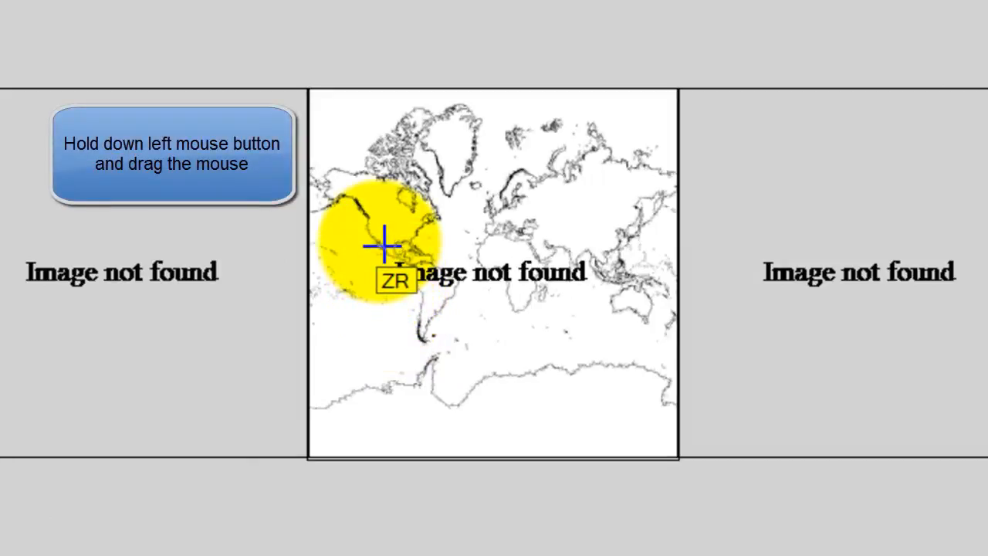
pyautogui.moveTo(381, 246); pyautogui.dragTo(399, 263)
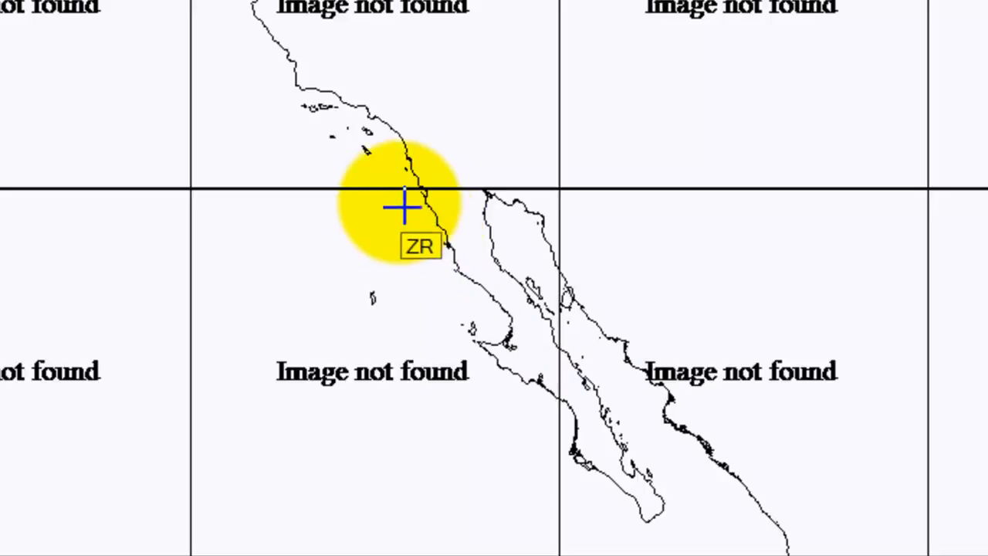
pyautogui.moveTo(372, 182); pyautogui.dragTo(514, 291)
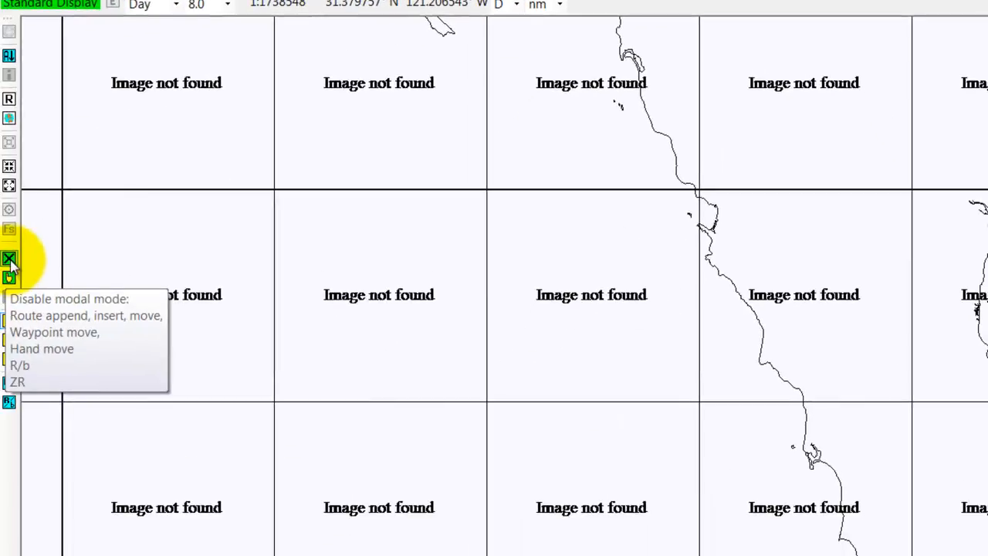
pyautogui.click(9, 259)
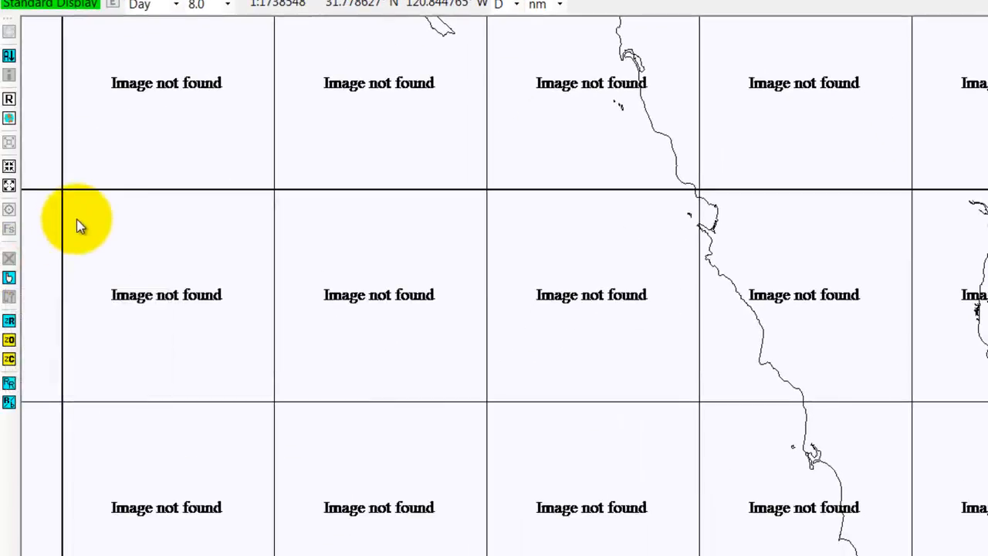
# Magnify the chart to 10.0 and centre it on the bay near 30.4° N, 116.0° W.
pyautogui.click(10, 170)
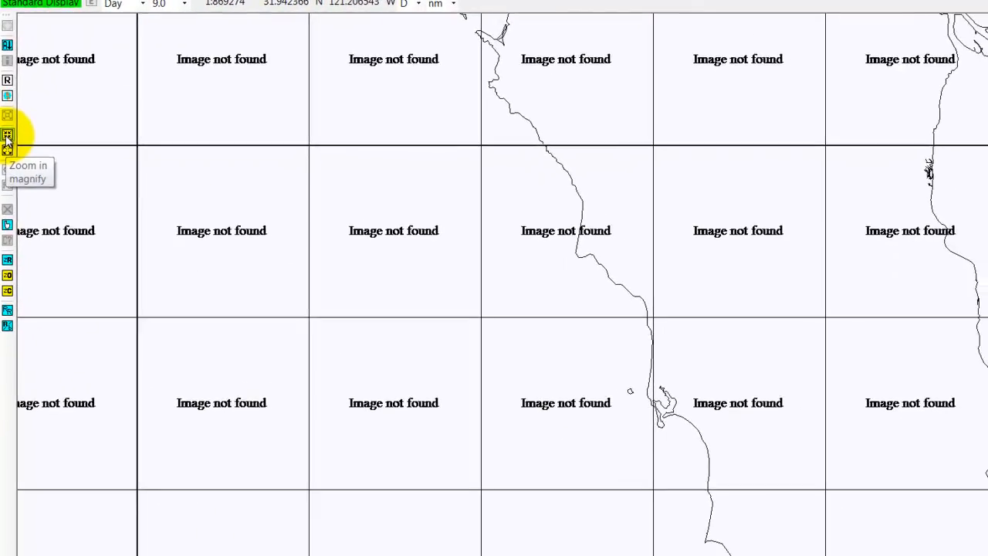
pyautogui.click(7, 138)
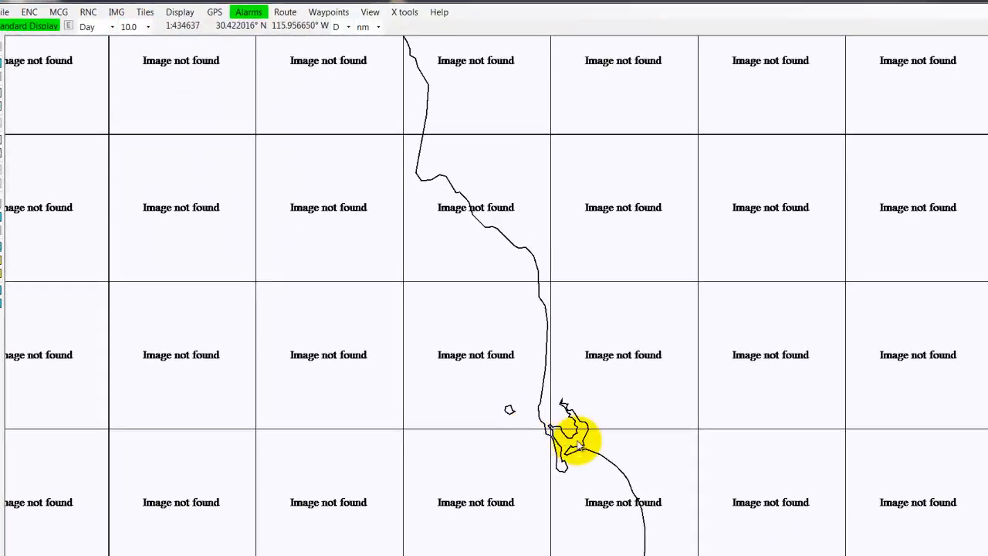
pyautogui.rightClick(529, 401)
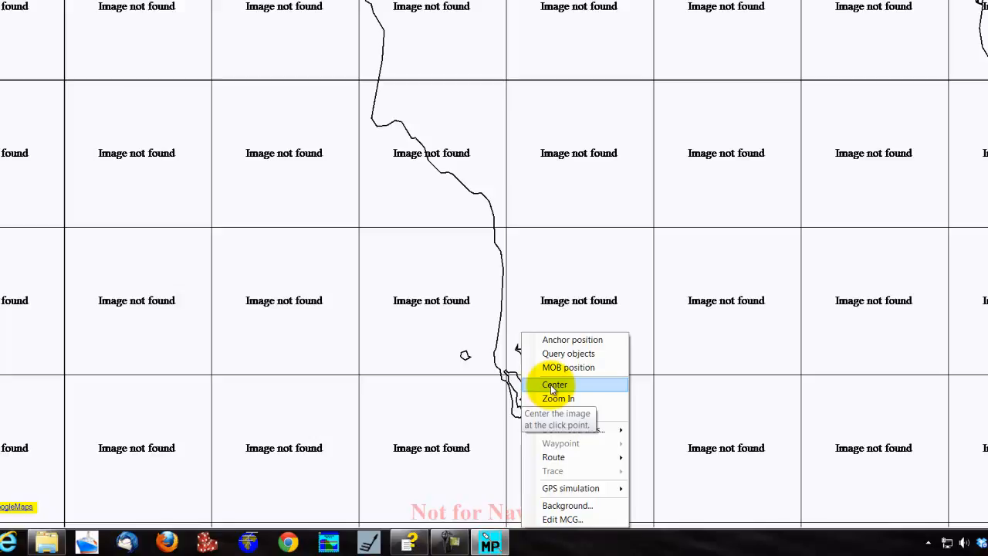
pyautogui.click(552, 385)
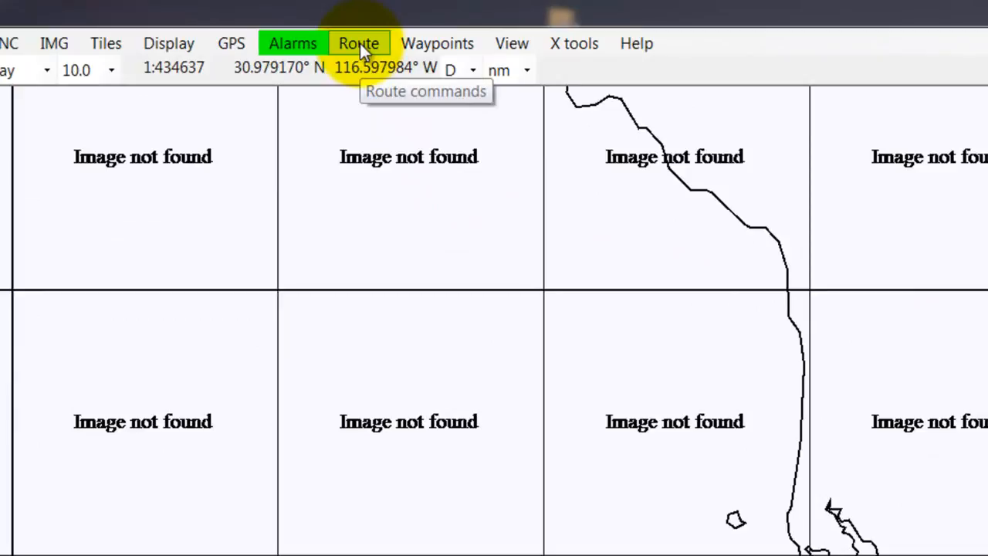
# Create a new tracer file and place a trace point on the coast southeast of the bay, about 30.34° N, 115.84° W.
pyautogui.click(360, 44)
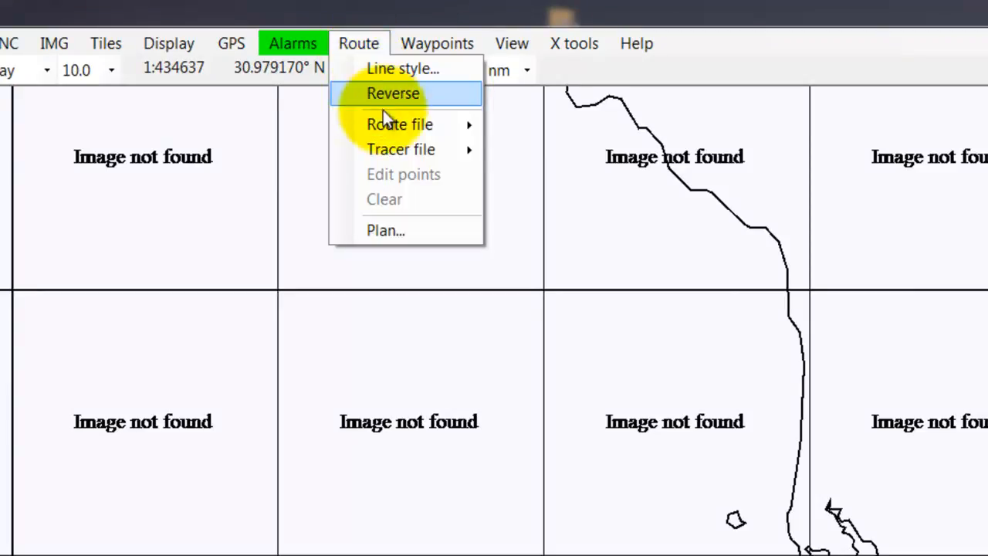
pyautogui.moveTo(393, 148)
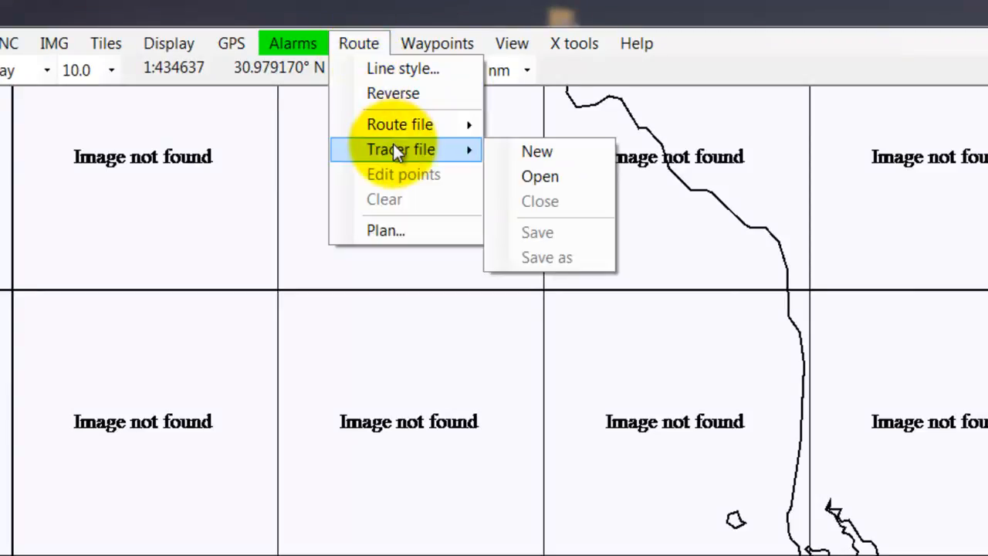
pyautogui.click(523, 153)
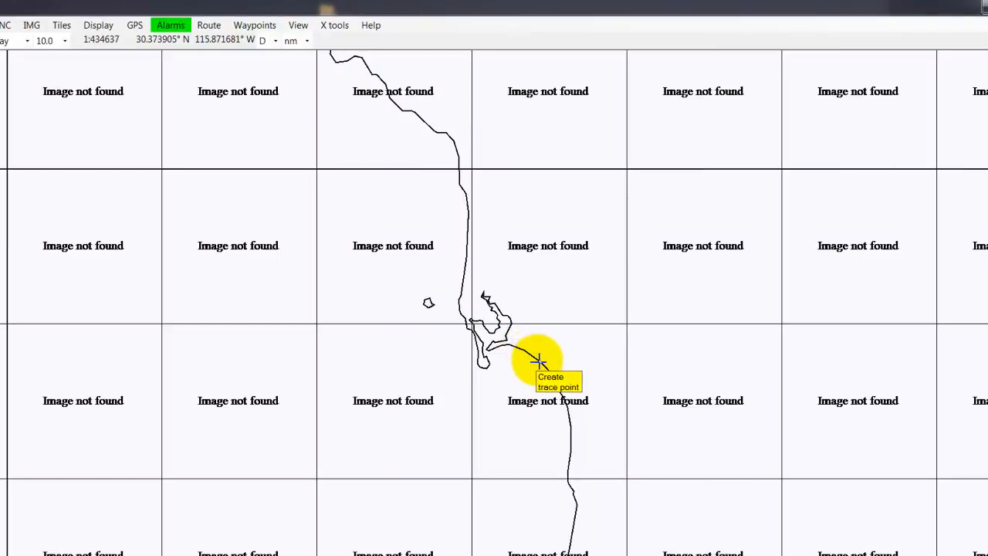
pyautogui.scroll(1, 537, 361)
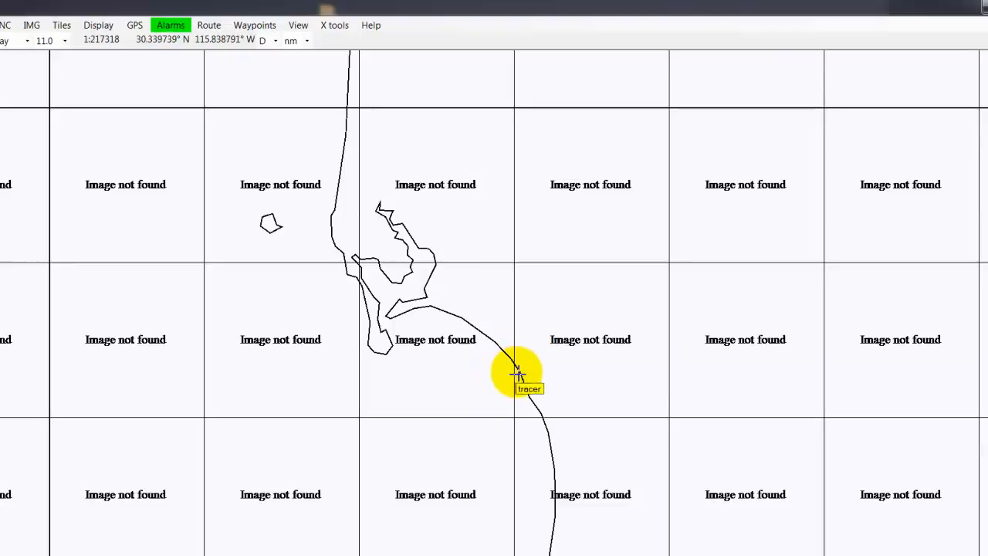
pyautogui.click(515, 369)
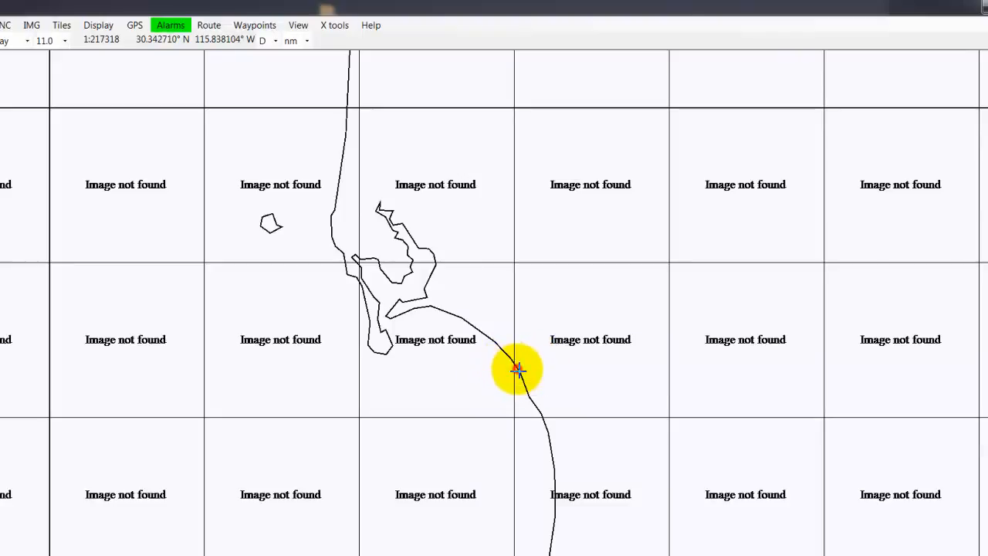
# Set the trace to Append and trace the coastline from about 30.31° N, 115.82° W, around the headland and northward.
pyautogui.rightClick(521, 381)
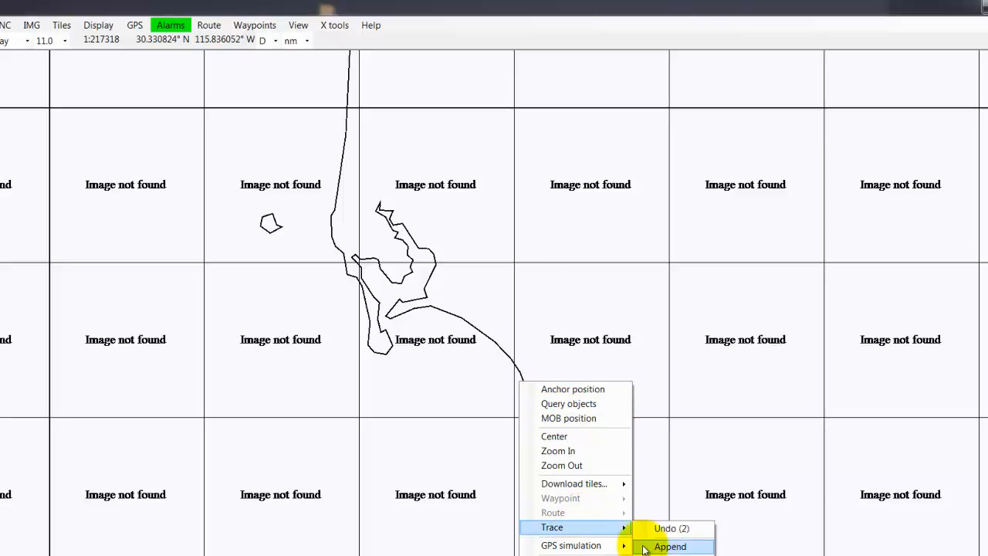
pyautogui.click(691, 548)
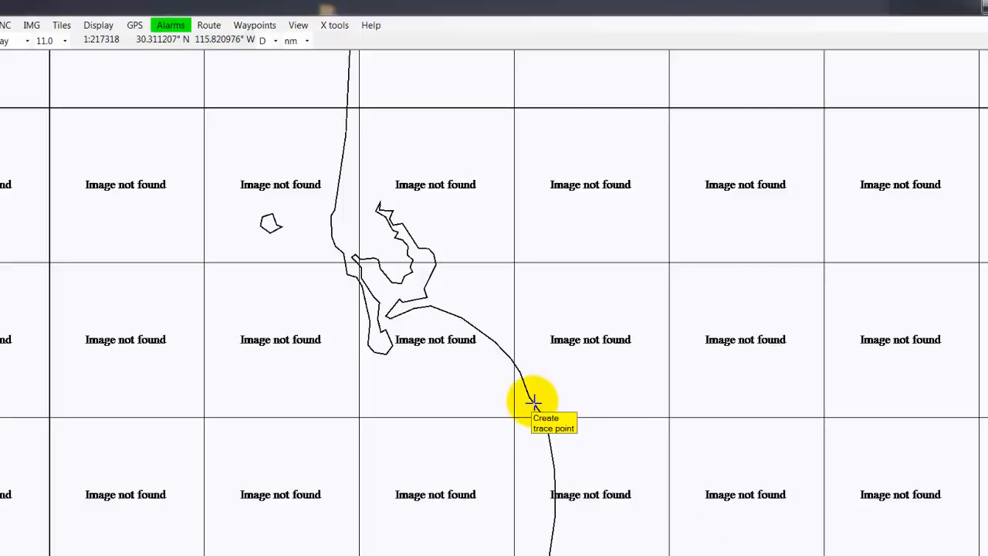
pyautogui.rightClick(532, 401)
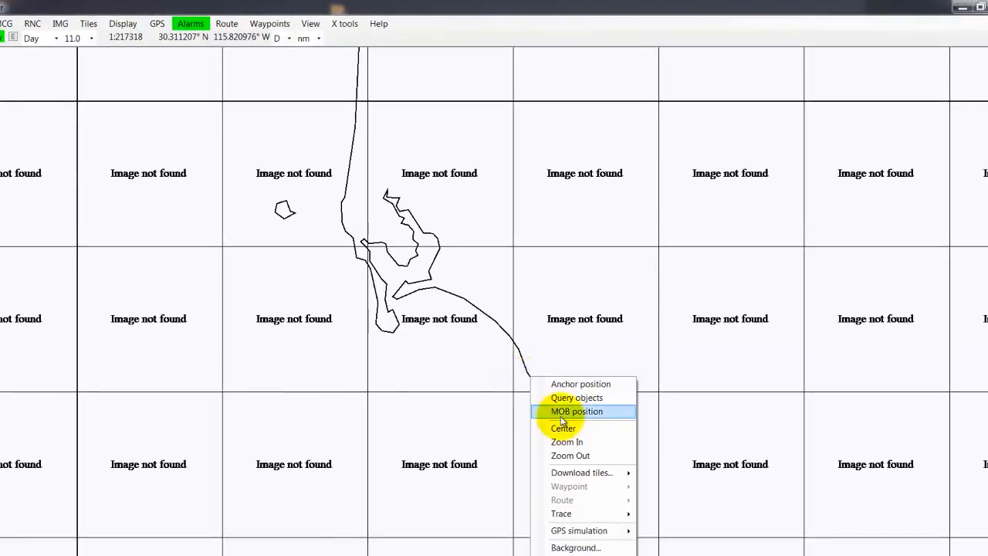
pyautogui.moveTo(592, 513)
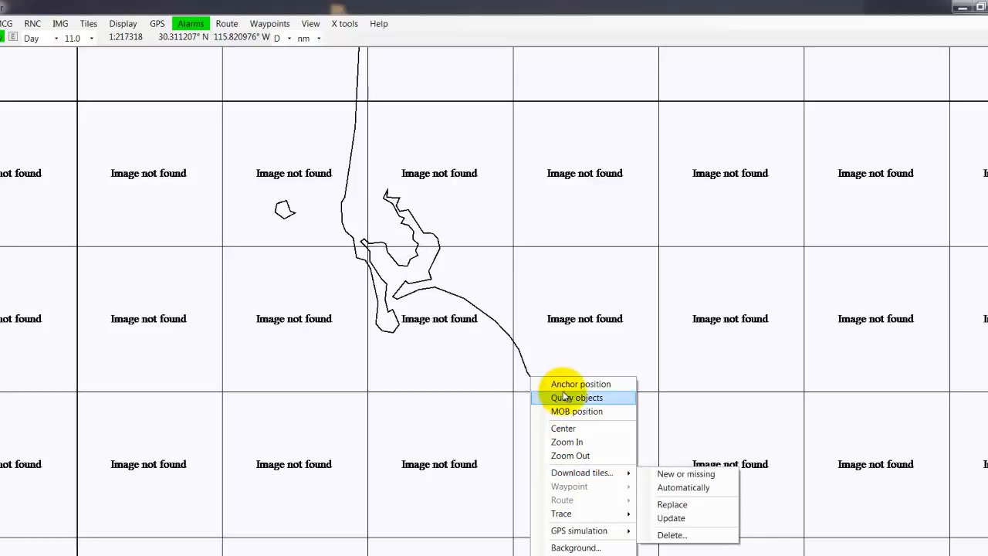
pyautogui.click(527, 377)
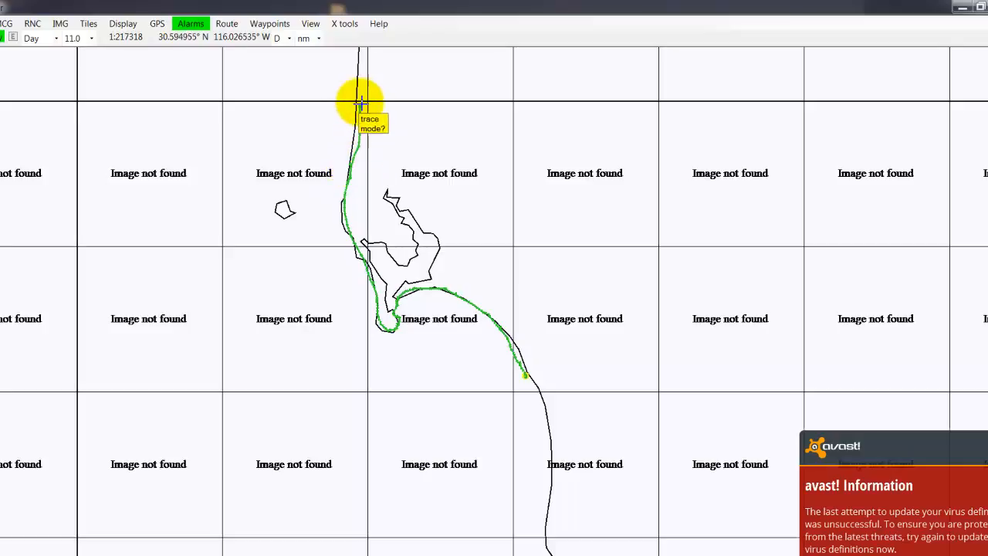
pyautogui.rightClick(377, 57)
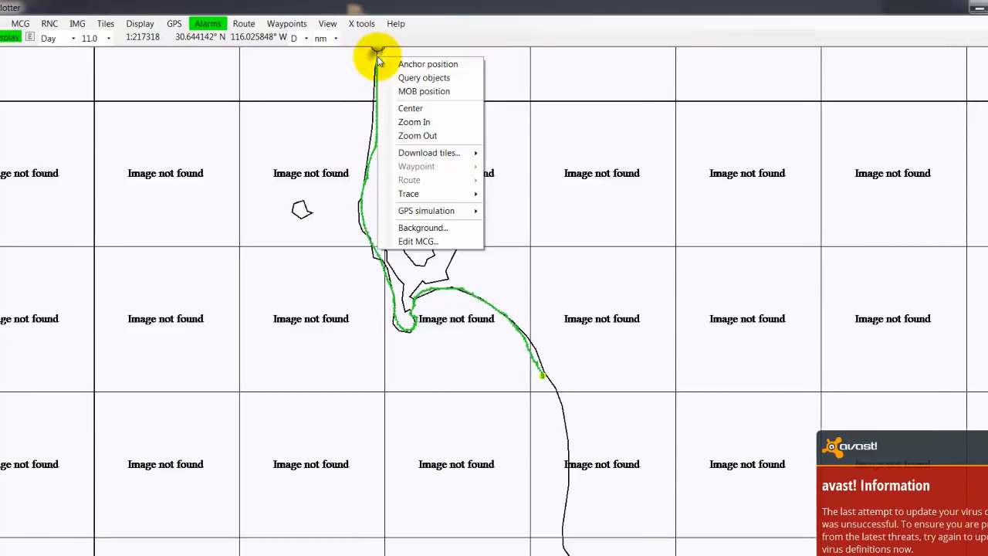
pyautogui.click(425, 109)
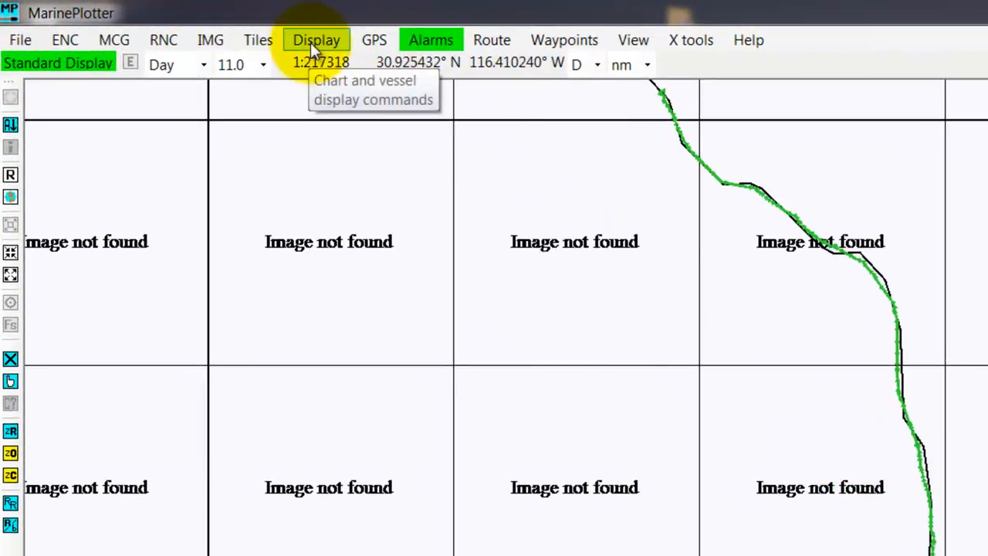
# Set the chart display to Tracer and open the Tile Cache Manager clear of the traced coastline.
pyautogui.click(310, 43)
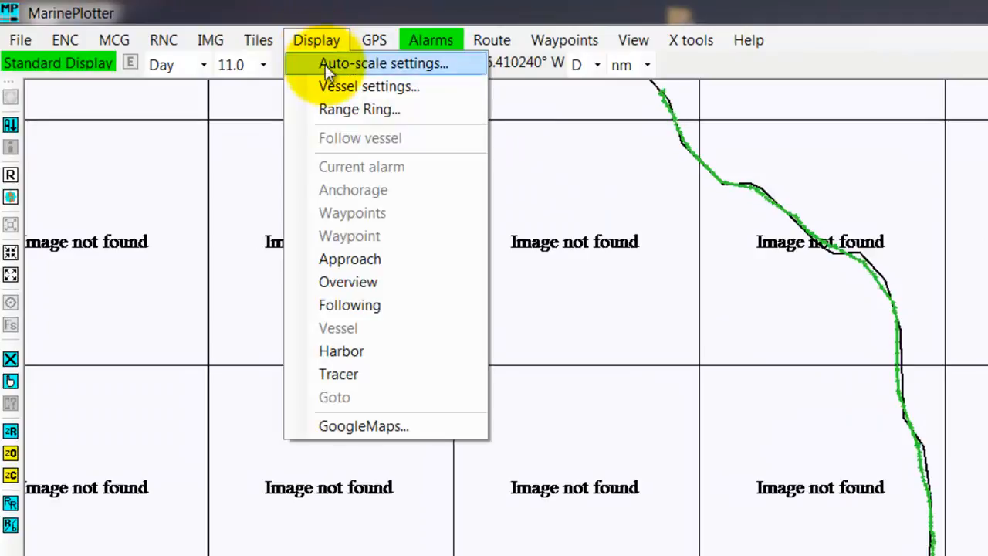
pyautogui.click(358, 373)
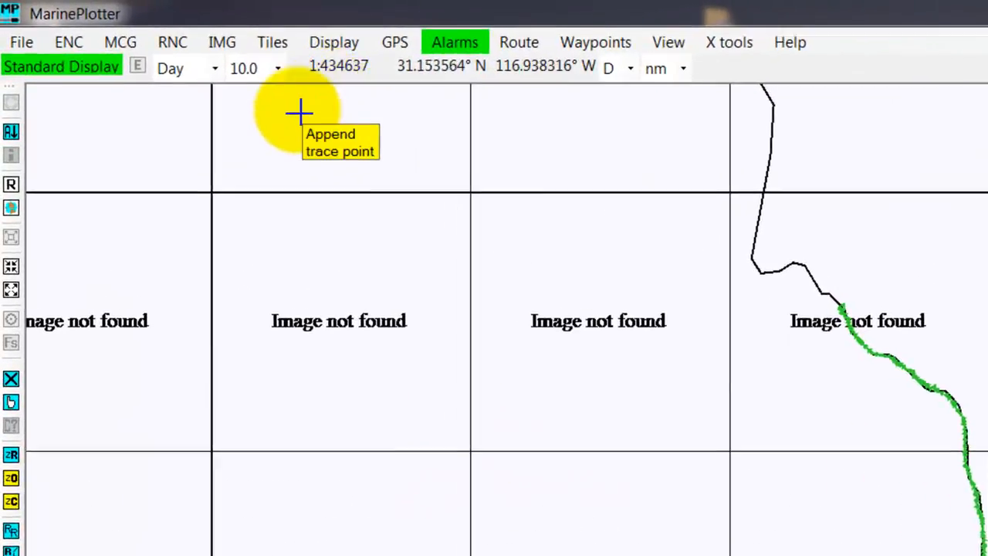
pyautogui.click(278, 44)
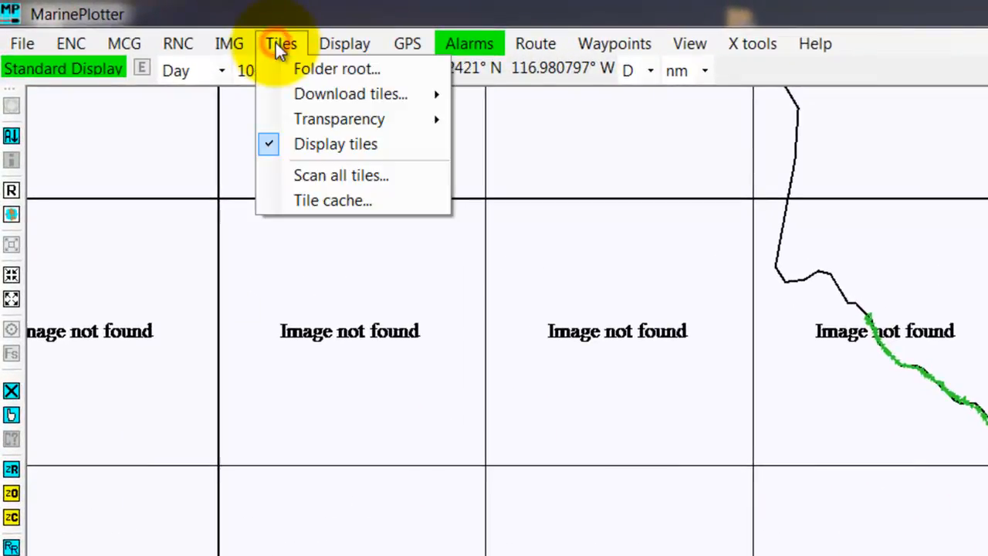
pyautogui.click(321, 201)
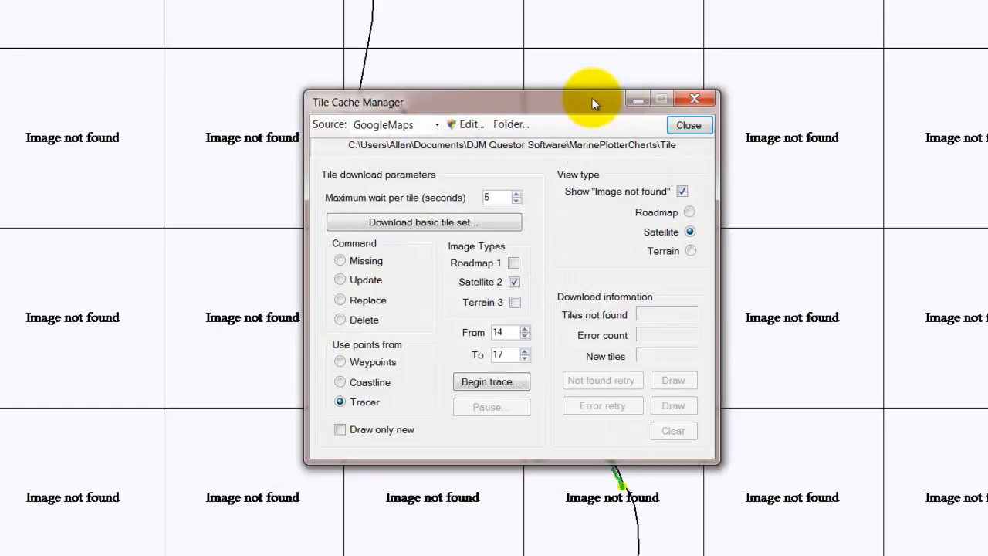
pyautogui.moveTo(605, 100); pyautogui.dragTo(129, 0)
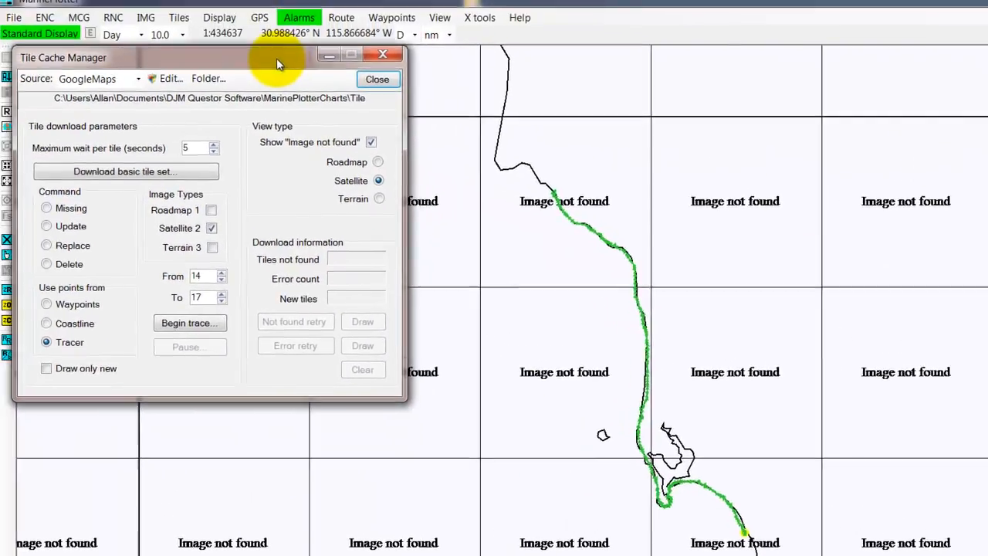
pyautogui.moveTo(277, 58)
pyautogui.mouseDown()
pyautogui.moveTo(283, 76)
pyautogui.moveTo(285, 61)
pyautogui.mouseUp()
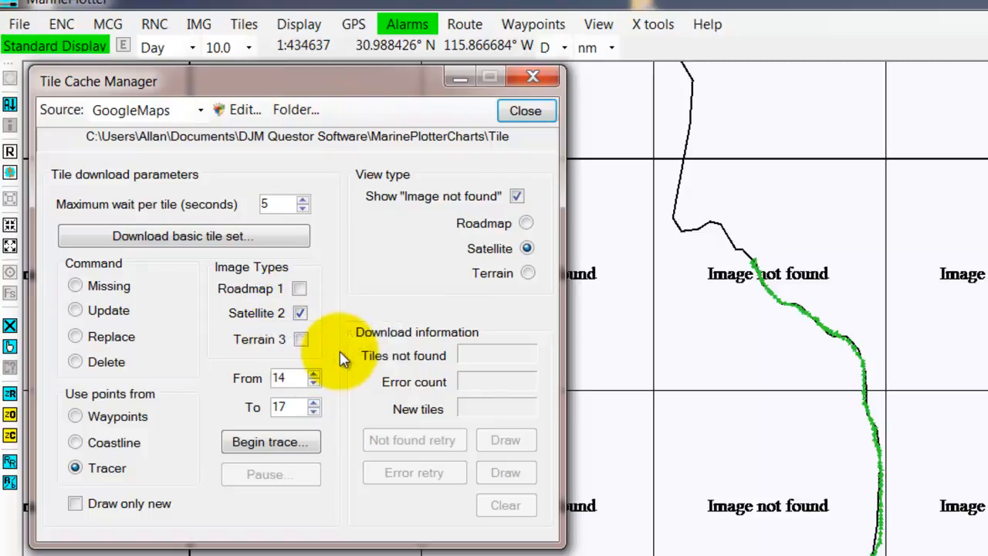
# Download the missing GoogleMaps satellite tiles for levels 14 to 17 along the tracer points.
pyautogui.click(76, 287)
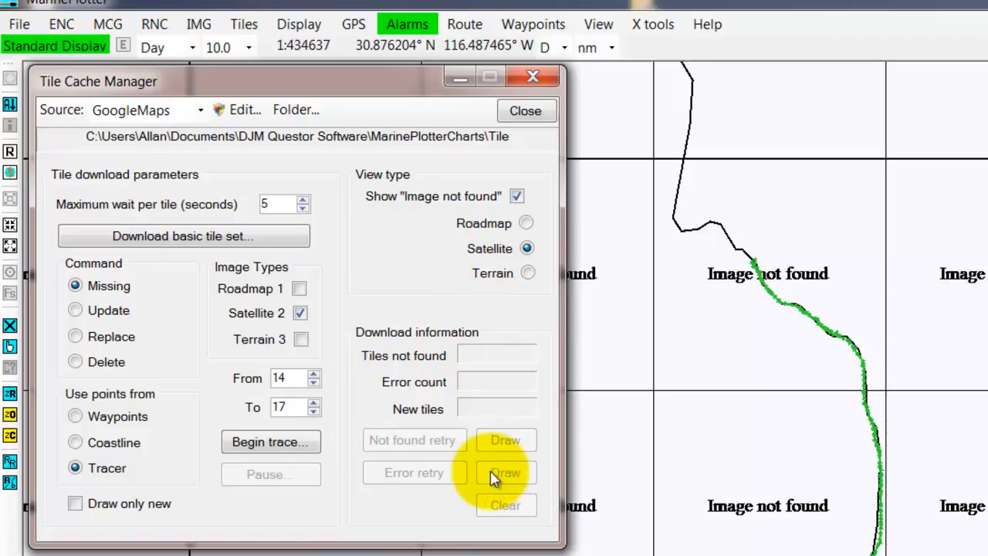
pyautogui.click(269, 442)
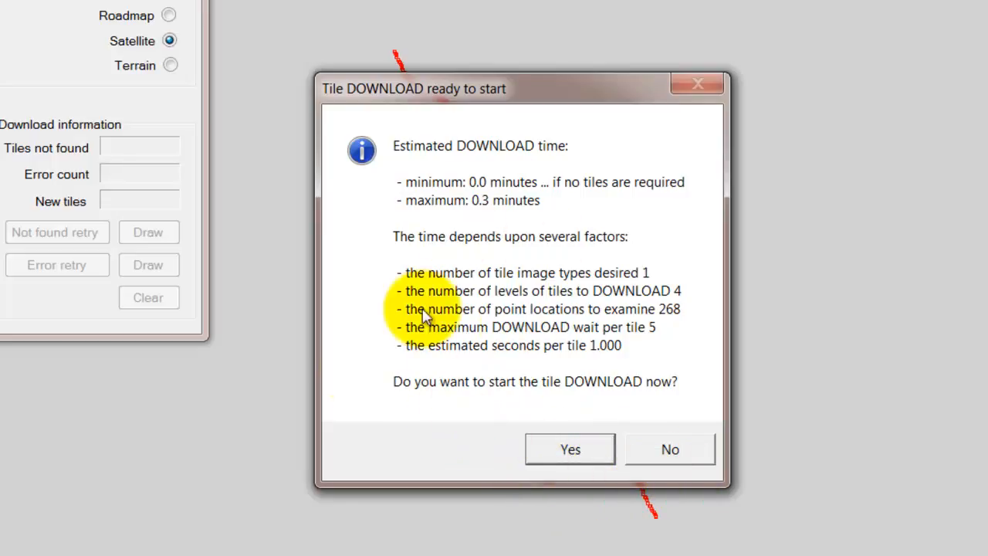
pyautogui.click(568, 451)
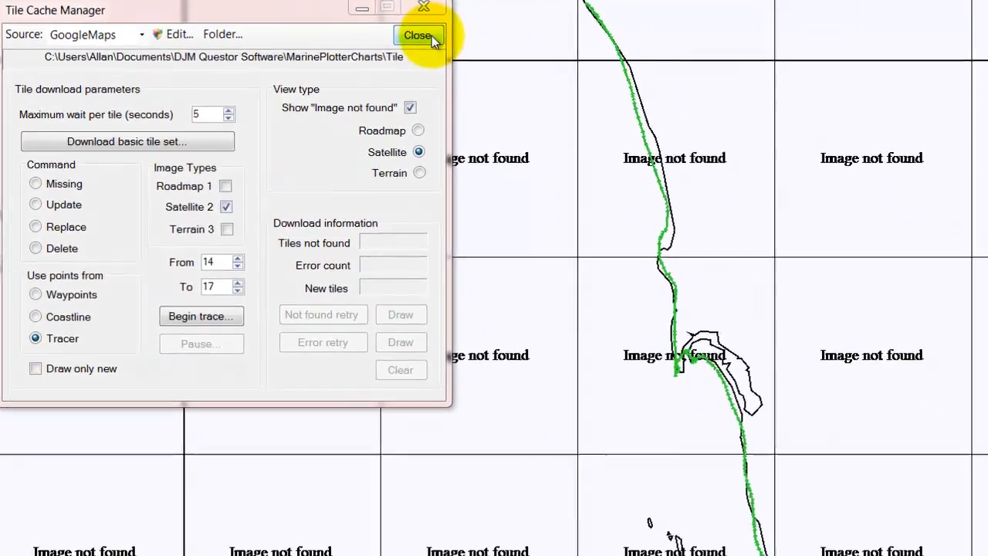
# Close the Tile Cache Manager and centre the chart on the bay entrance near 32.70° N, 117.22° W.
pyautogui.click(418, 35)
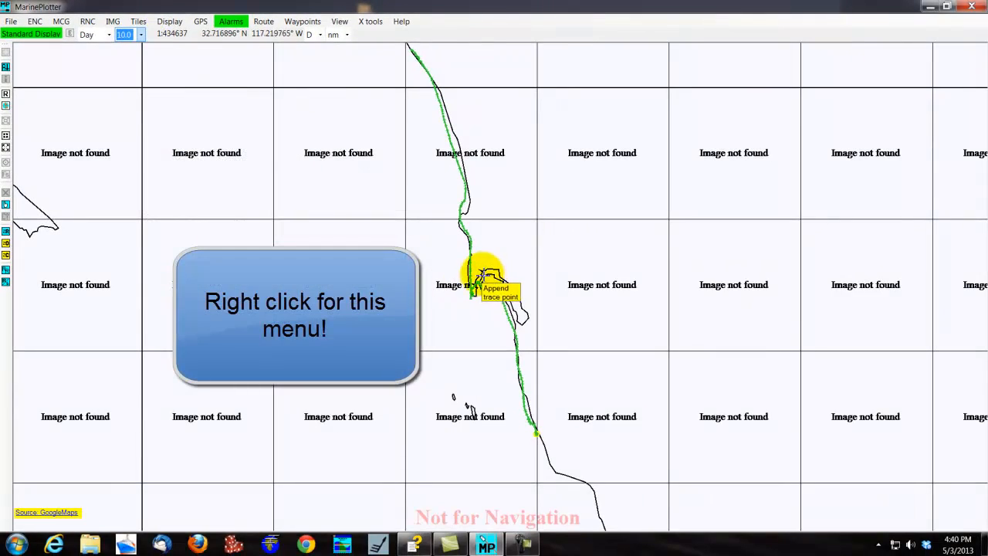
pyautogui.rightClick(480, 282)
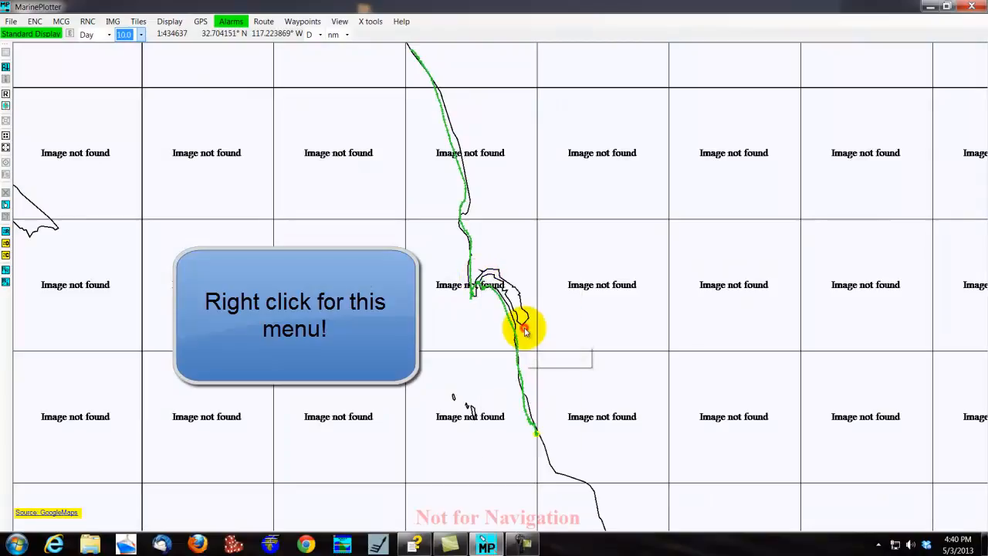
pyautogui.click(524, 329)
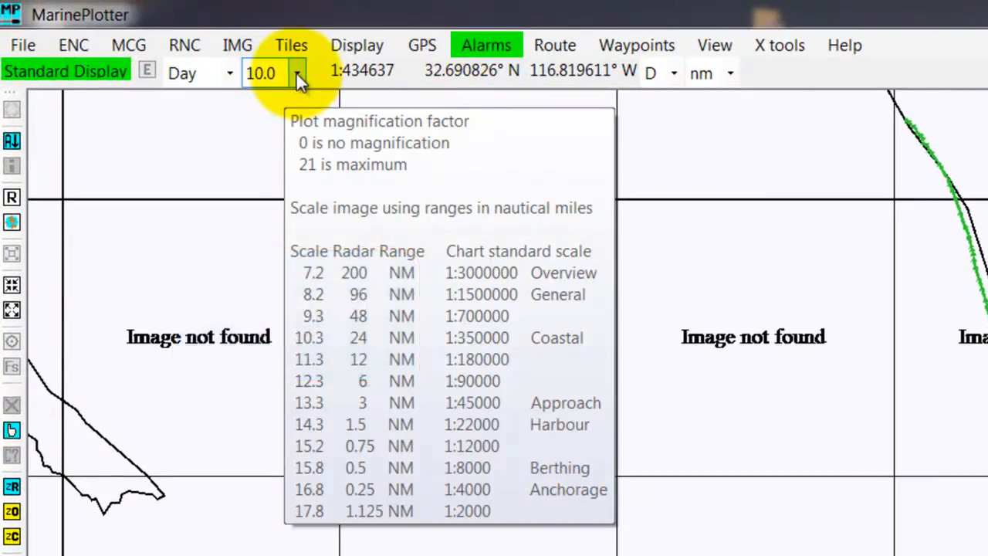
# Set the plot magnification to 14.0 and centre the chart on the bay channel near the marinas, around 32.71° N, 117.23° W.
pyautogui.click(297, 73)
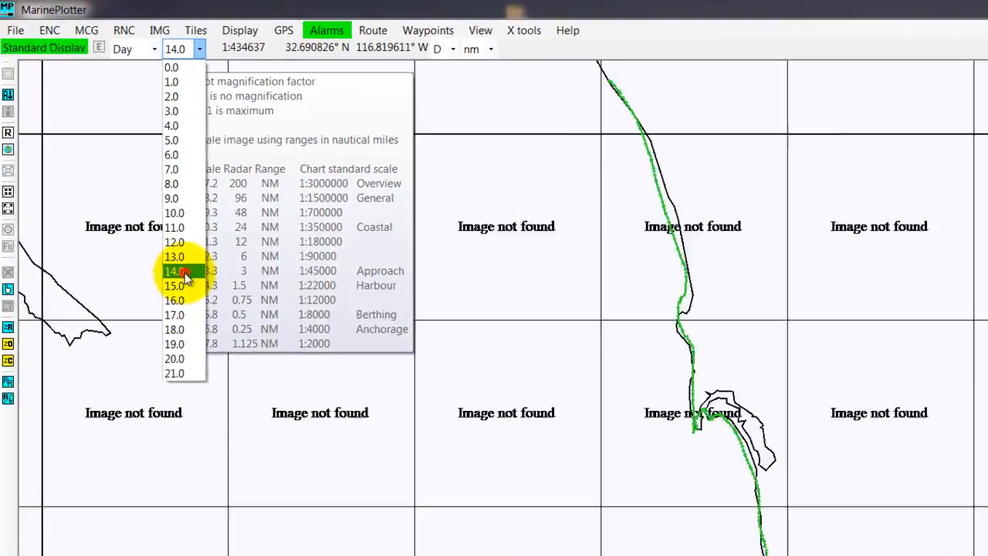
pyautogui.click(185, 275)
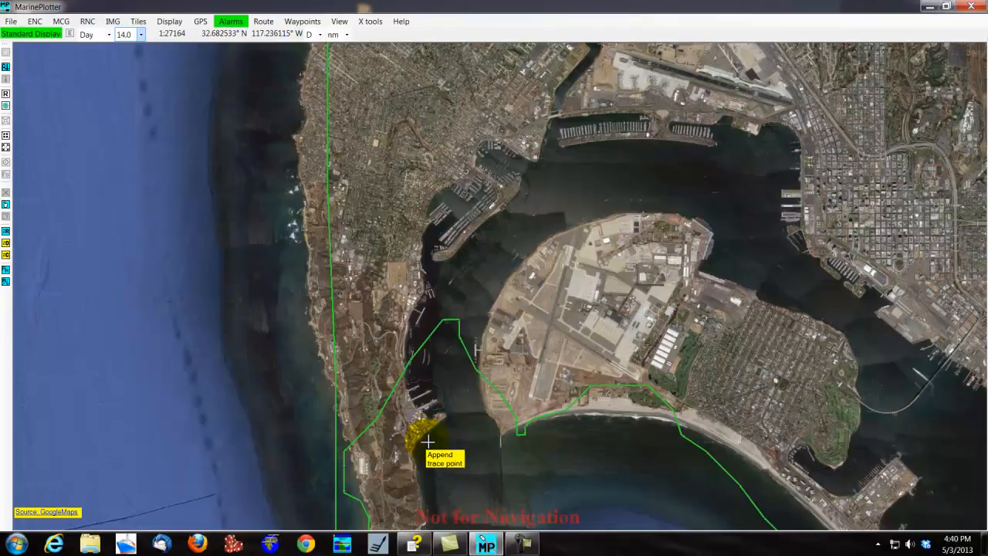
pyautogui.rightClick(427, 443)
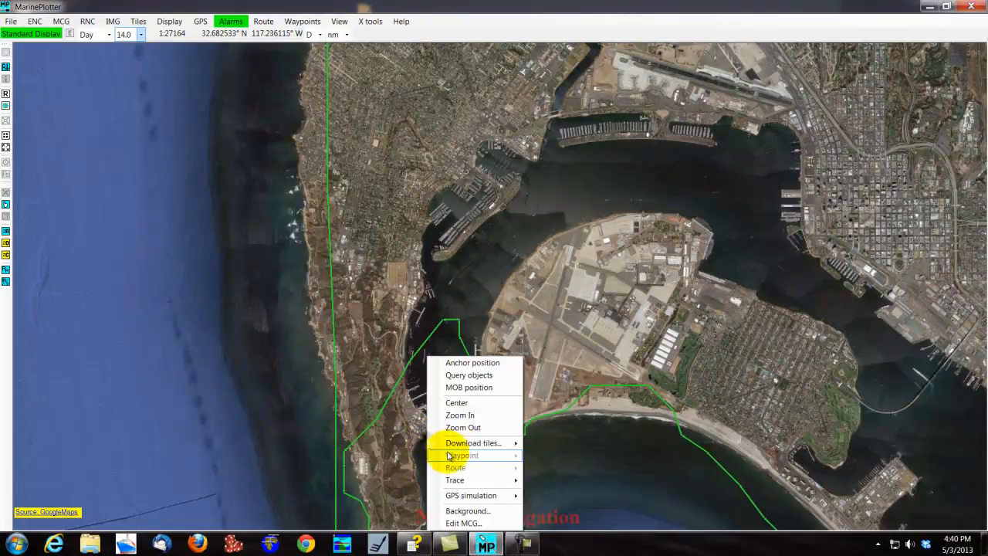
pyautogui.click(460, 401)
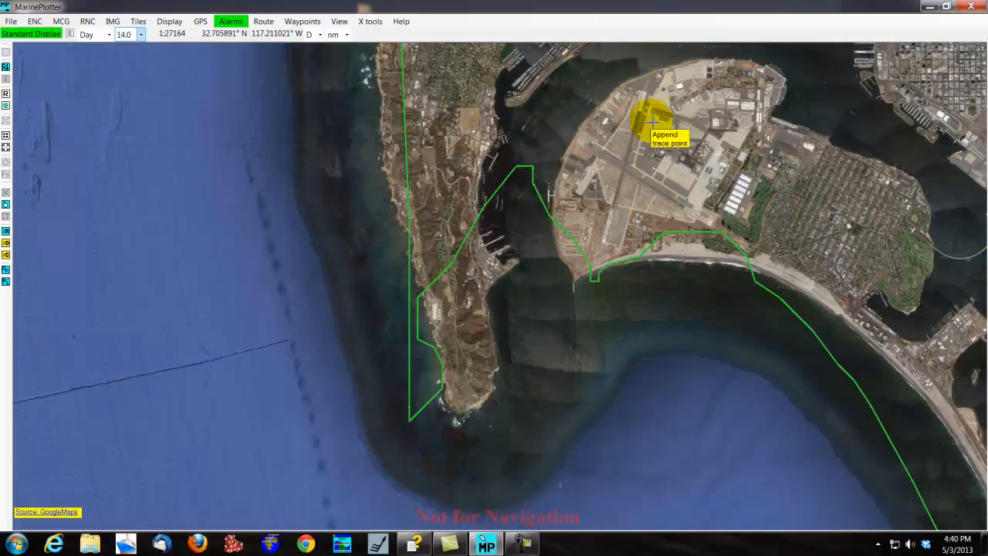
pyautogui.rightClick(562, 76)
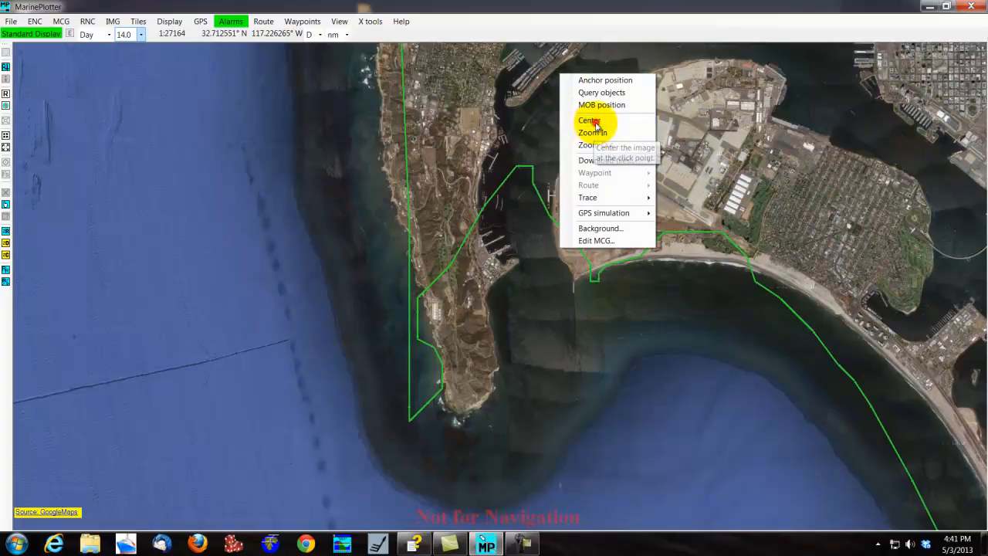
pyautogui.click(589, 123)
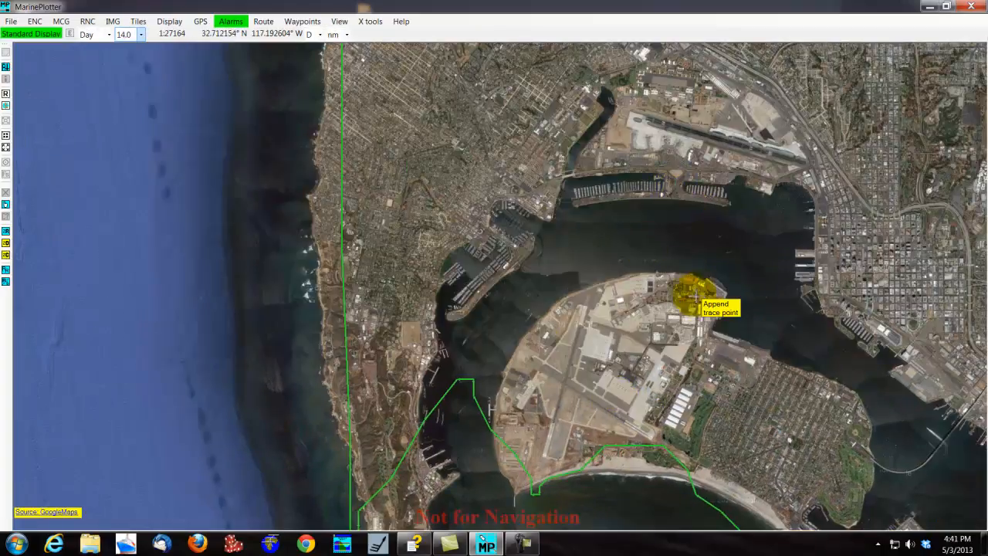
pyautogui.rightClick(492, 271)
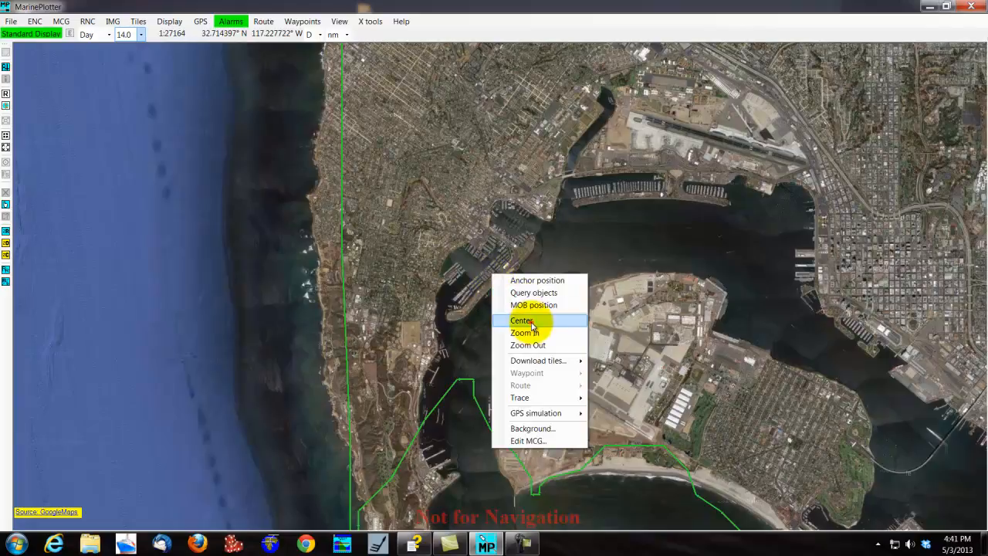
pyautogui.click(529, 321)
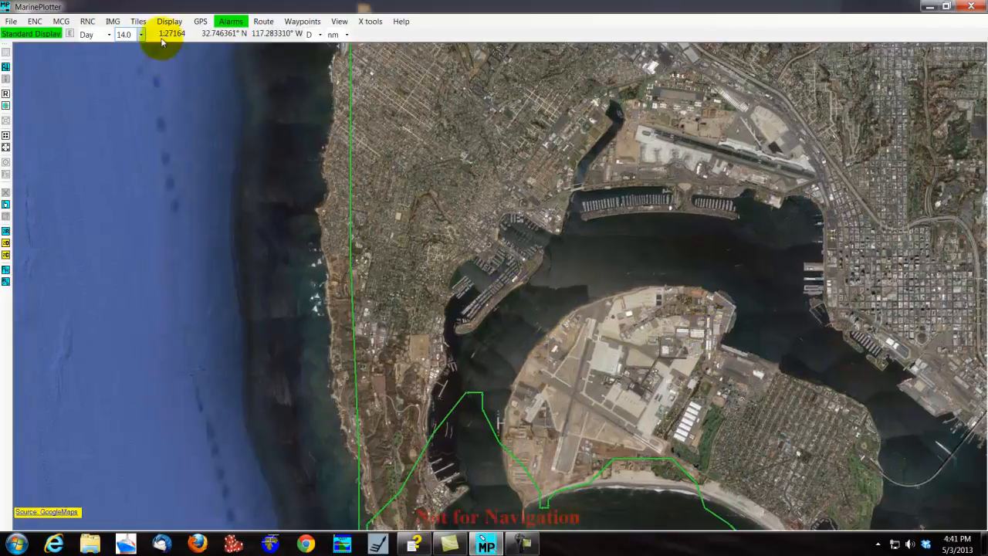
# Set the plot magnification to 17.0 and download only the new or missing tiles around the marina.
pyautogui.click(143, 35)
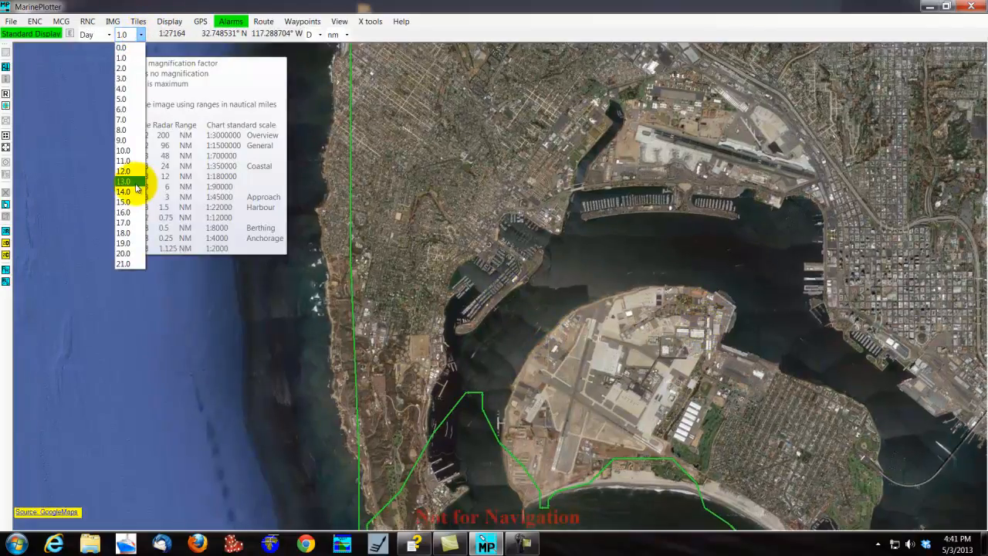
pyautogui.click(128, 223)
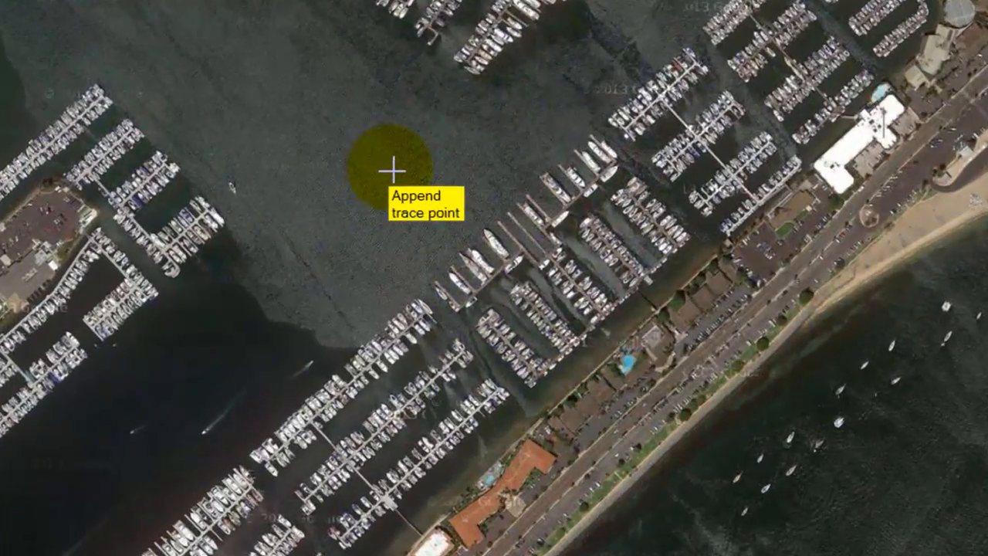
pyautogui.rightClick(384, 173)
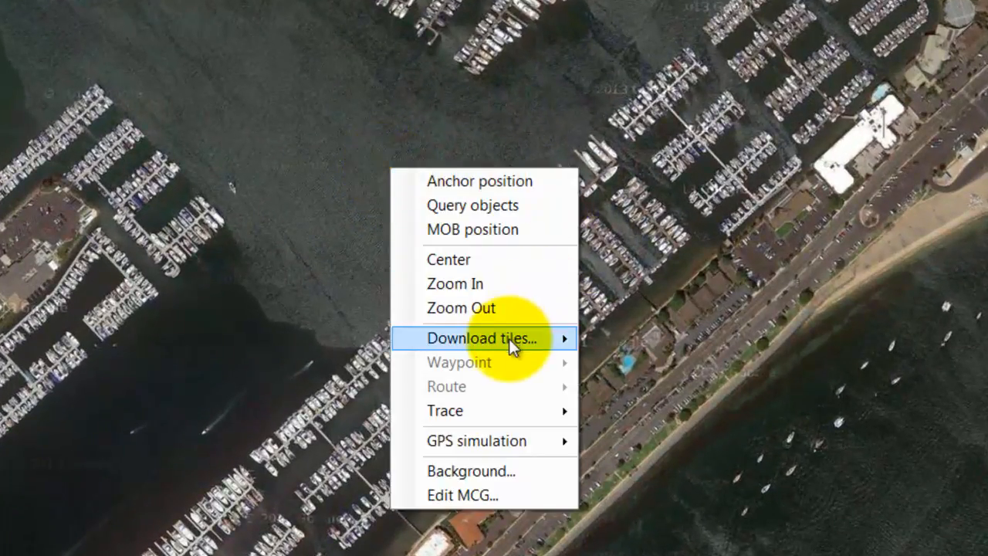
pyautogui.moveTo(510, 338)
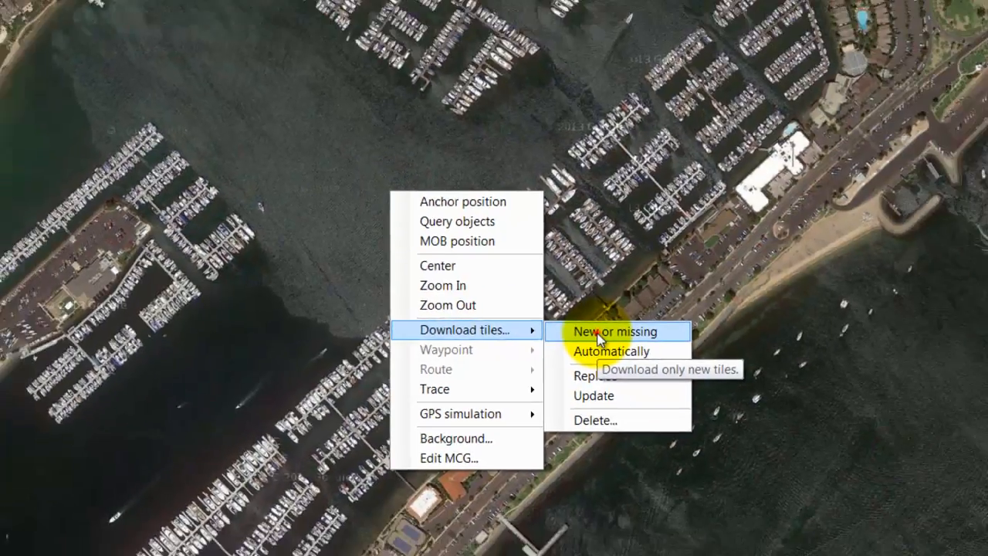
pyautogui.click(648, 340)
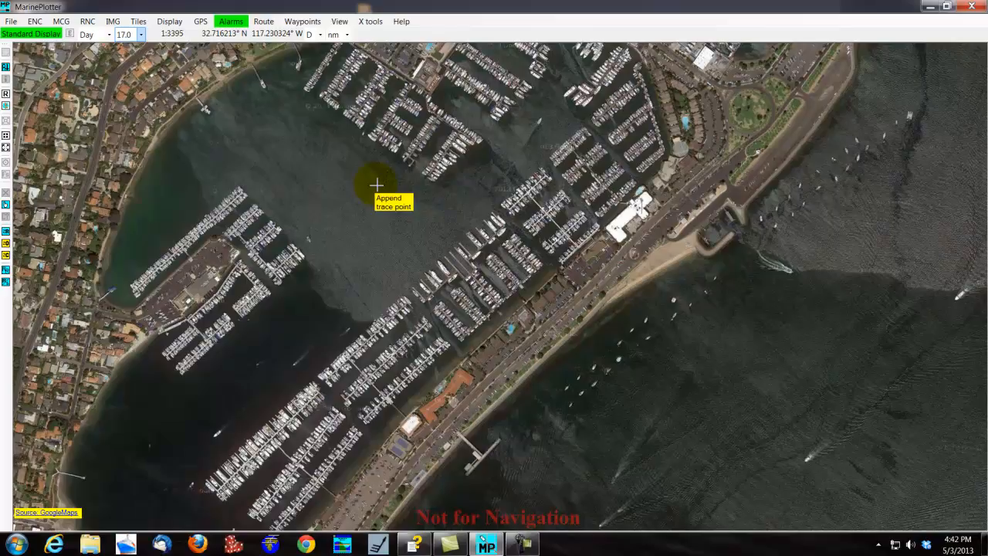
pyautogui.rightClick(366, 212)
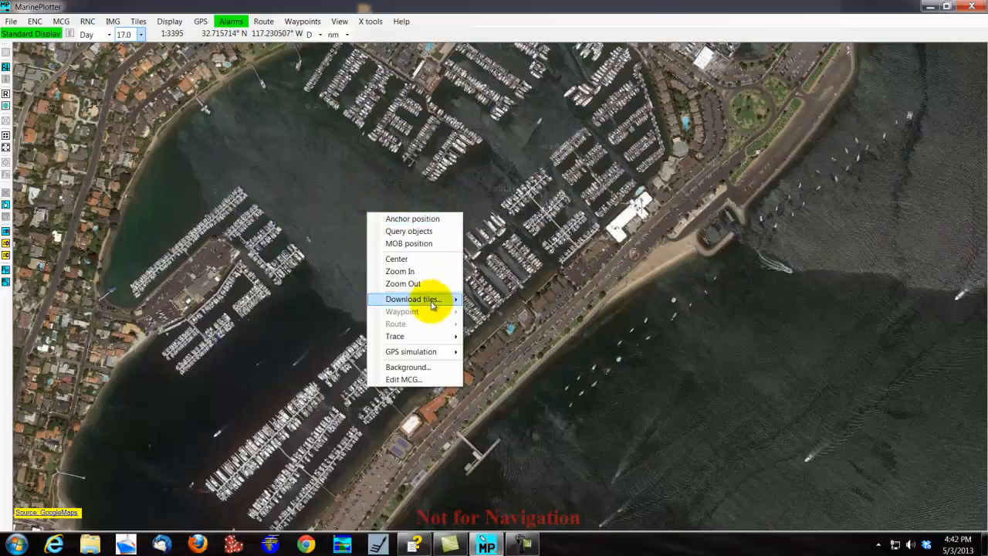
pyautogui.moveTo(433, 304)
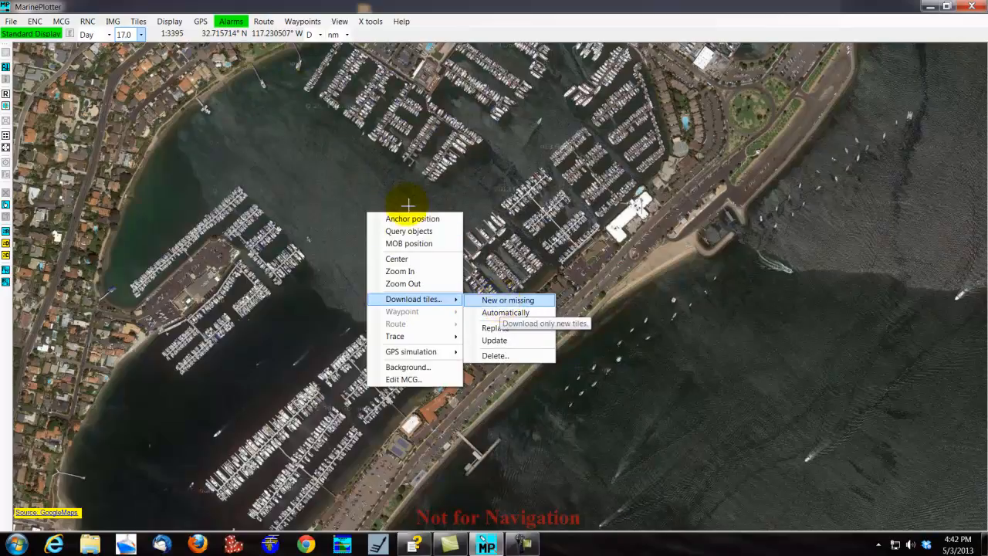
pyautogui.click(293, 122)
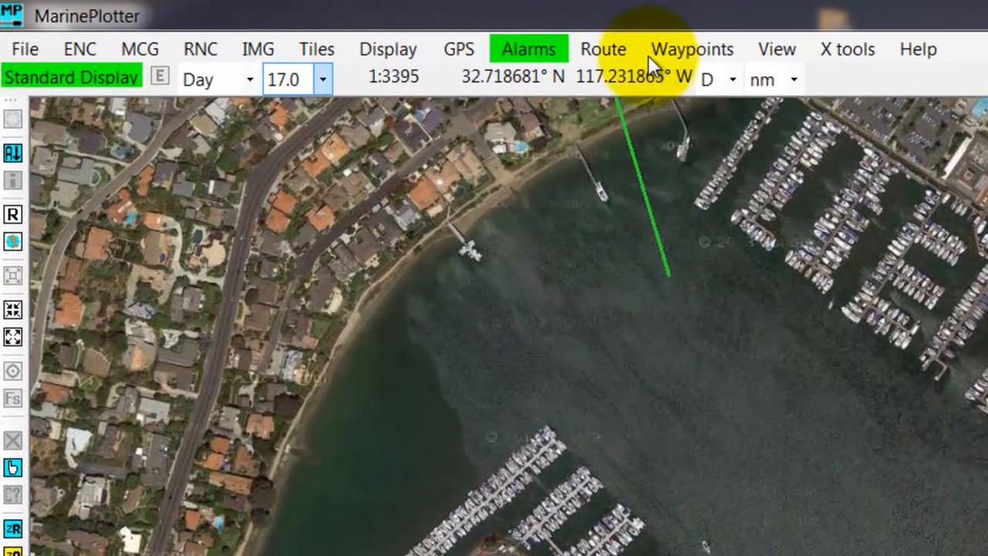
# Close the tracer file without saving its changed points.
pyautogui.click(610, 52)
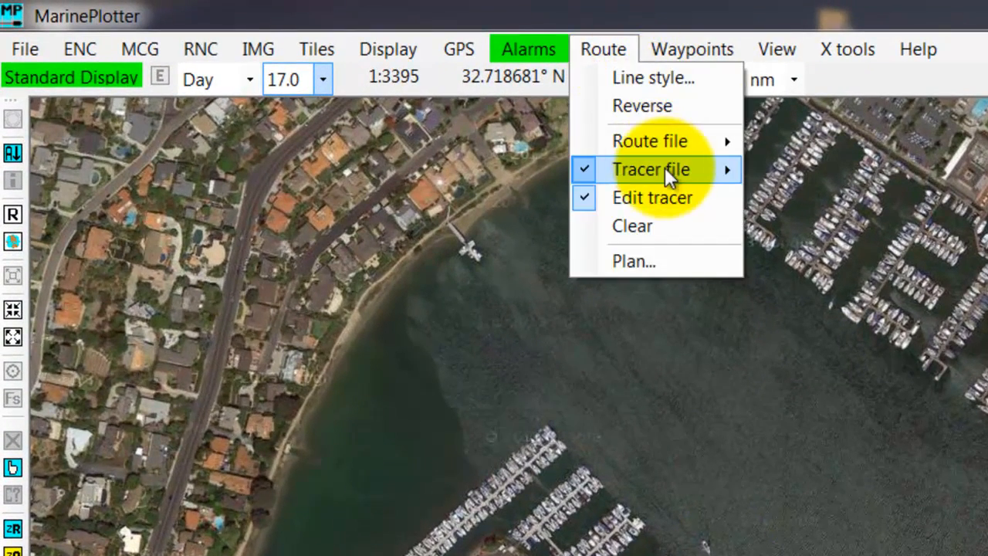
pyautogui.moveTo(664, 167)
pyautogui.click(824, 229)
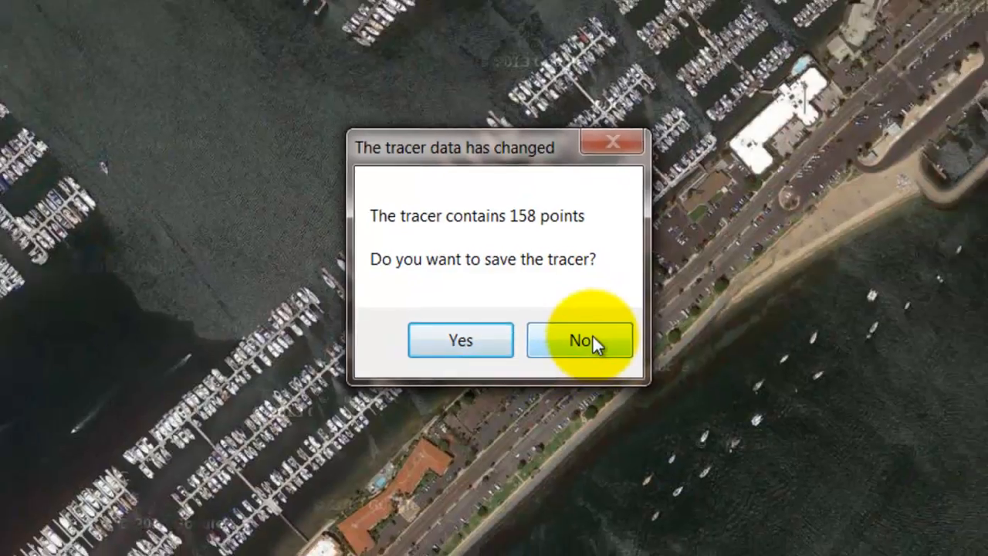
pyautogui.click(595, 358)
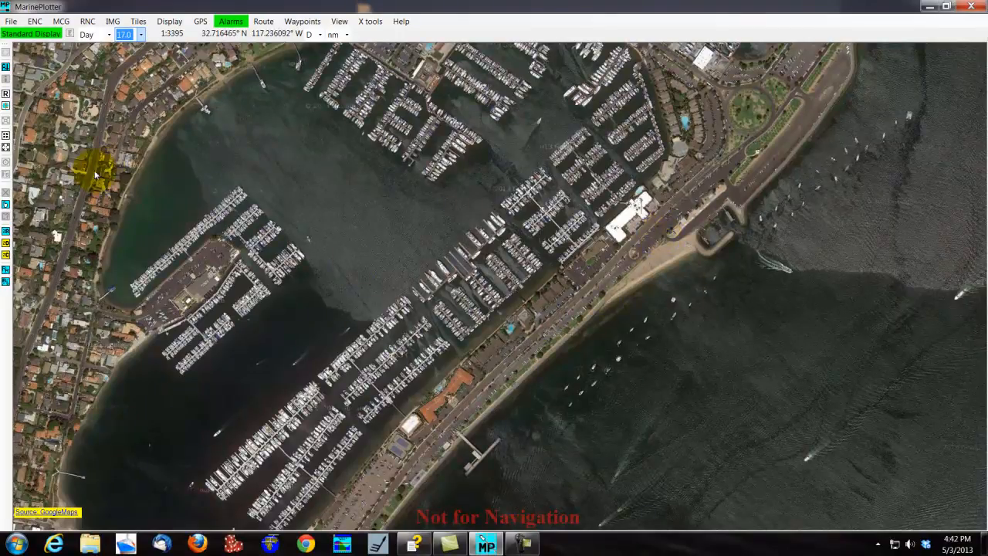
# Show the whole world, enable Zoom-In Rectangle, and zoom in on the North American east coast down to the Cape Cod area.
pyautogui.click(141, 34)
pyautogui.click(133, 54)
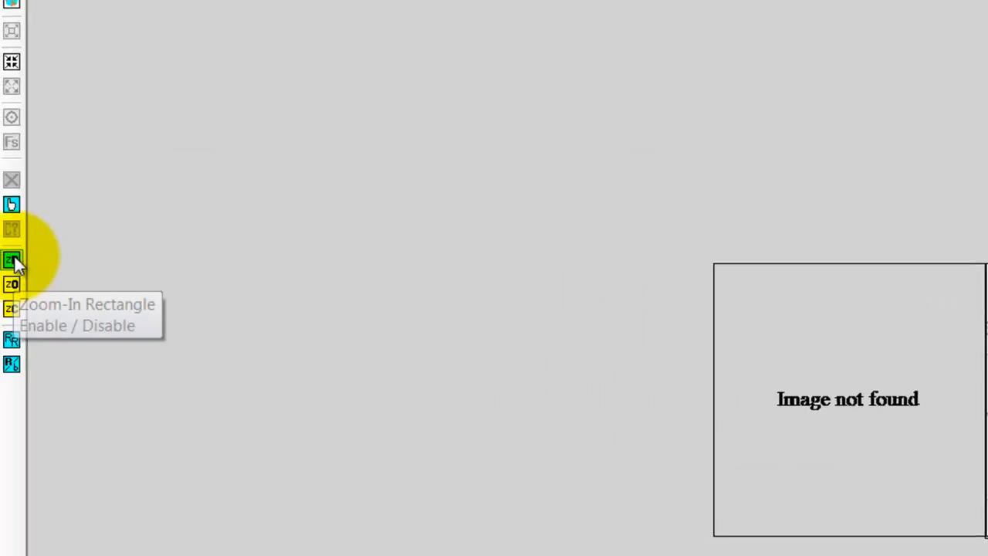
pyautogui.click(13, 263)
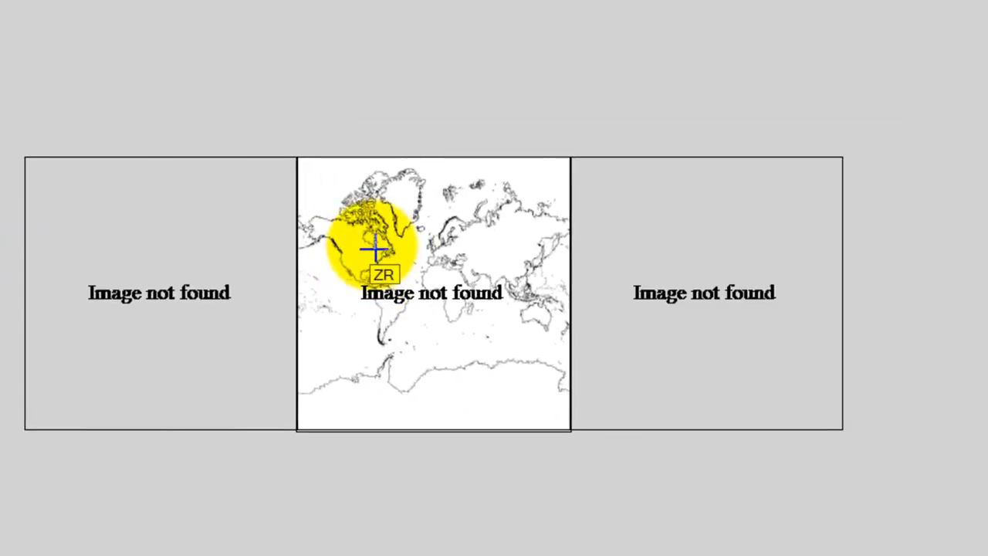
pyautogui.moveTo(374, 249); pyautogui.dragTo(407, 276)
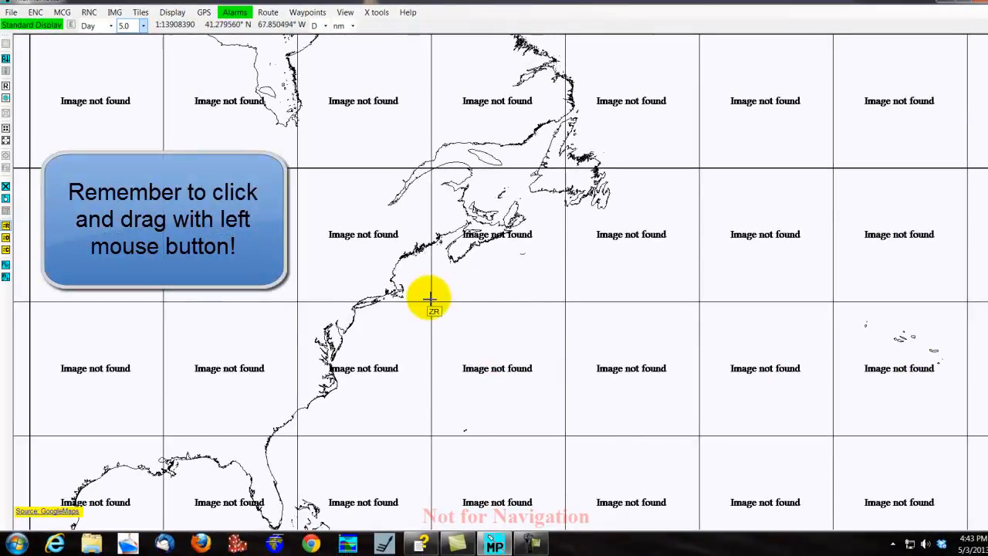
pyautogui.moveTo(369, 272); pyautogui.dragTo(421, 306)
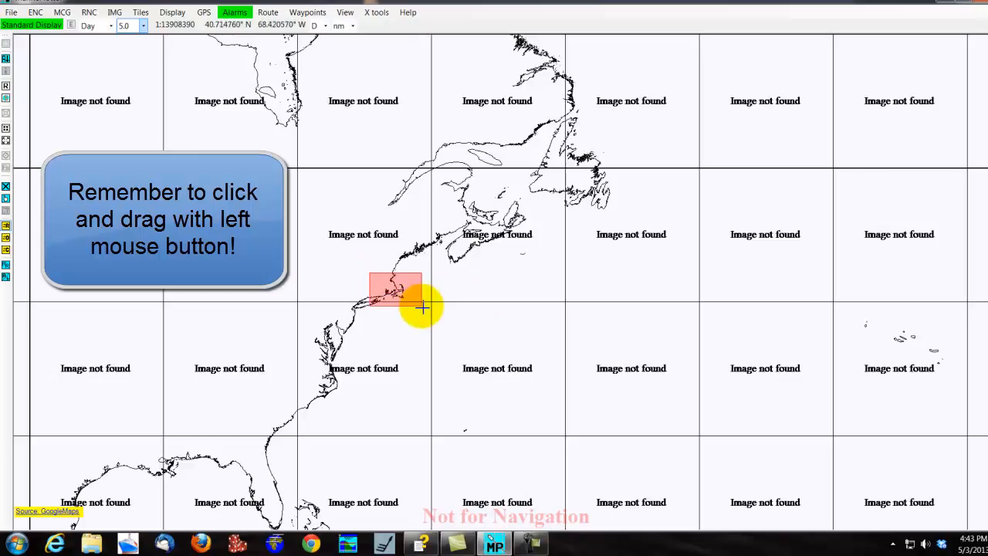